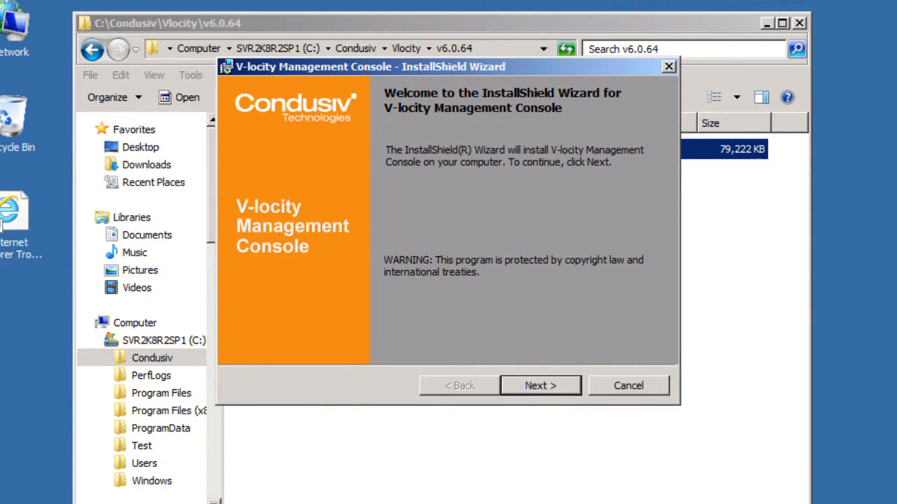
Step: Start the V-locity Management Console setup and enter and confirm the password for the VMCADMIN account
left_click(550, 389)
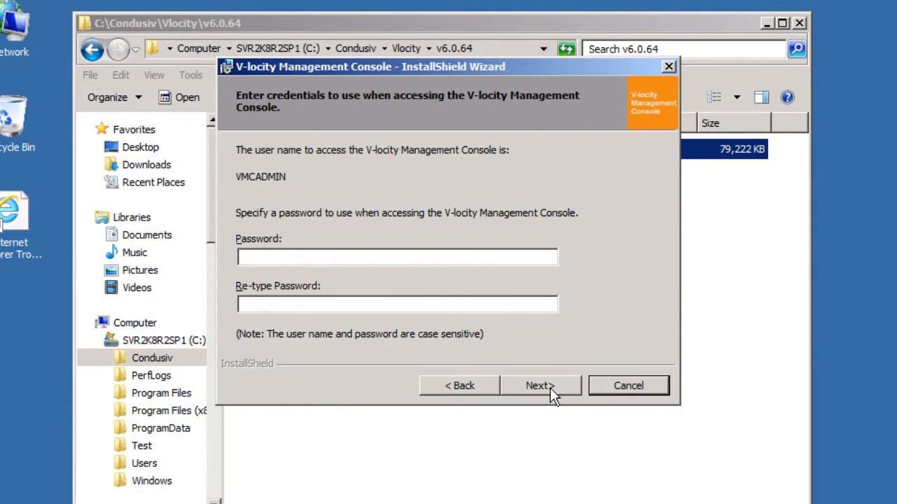
left_click(360, 254)
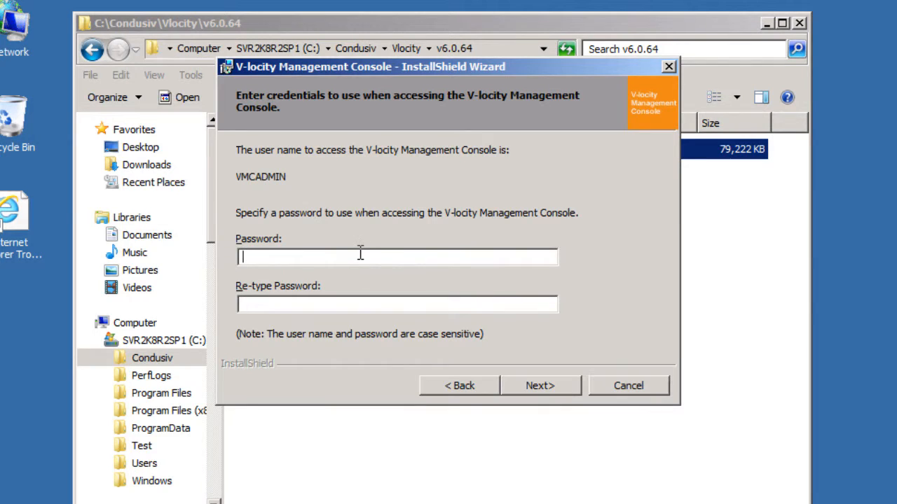
type("********")
key("Tab")
type("********")
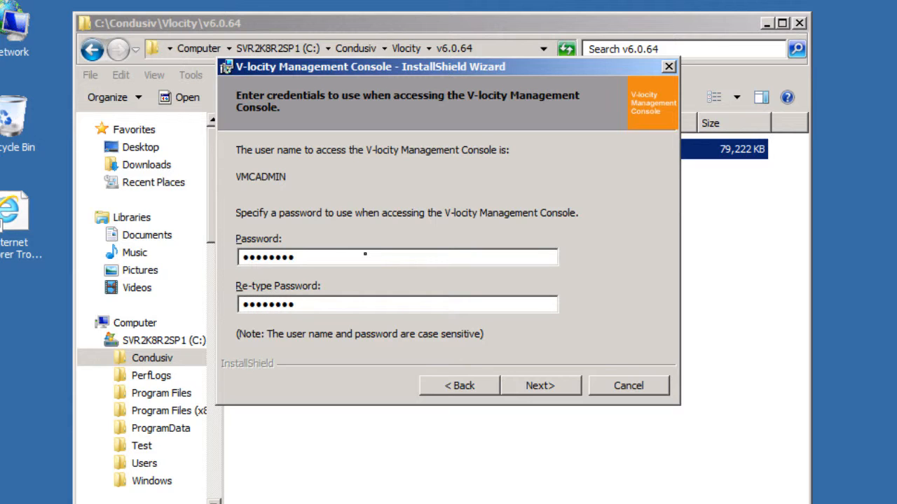
left_click(535, 384)
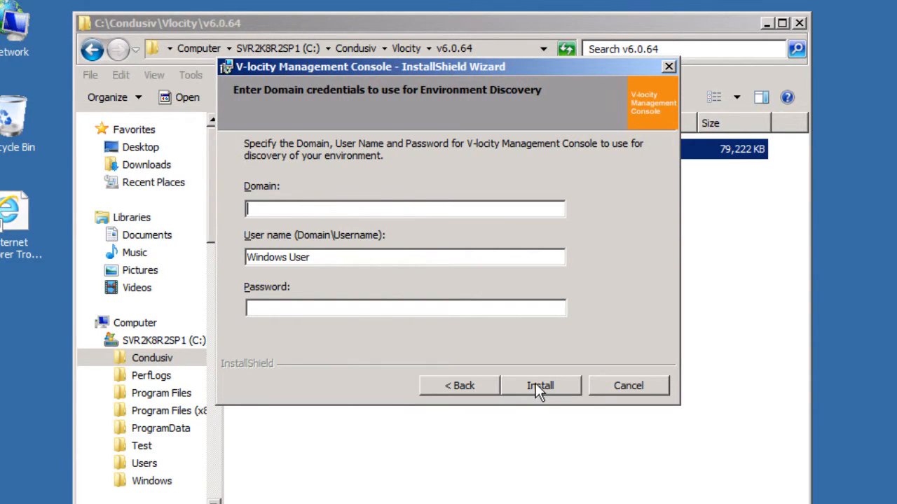
Step: Set the environment discovery domain to topofe and the user name to topofe\Administrator
type("topofe")
key("Tab")
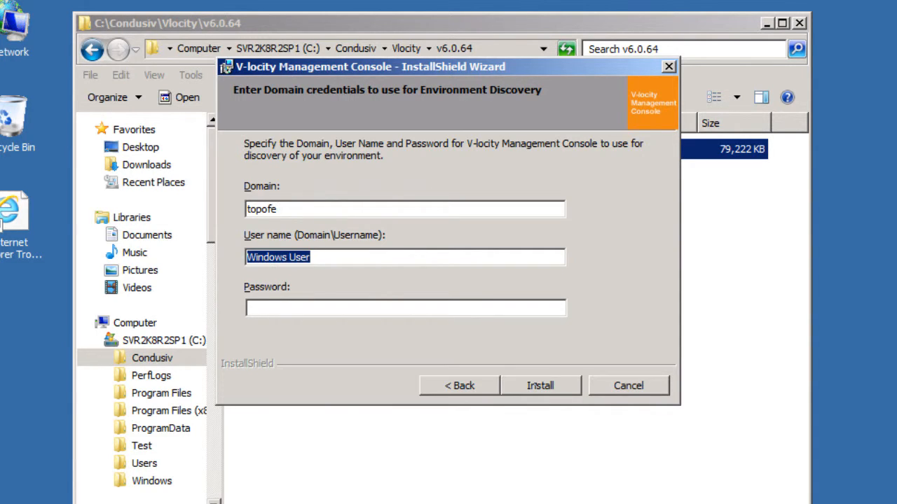
key("BackSpace")
type("t")
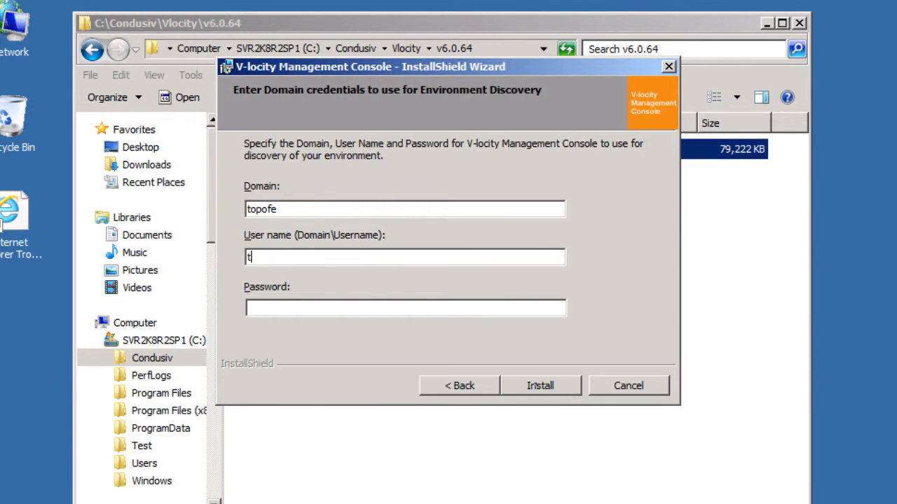
type("opofe\\Admin")
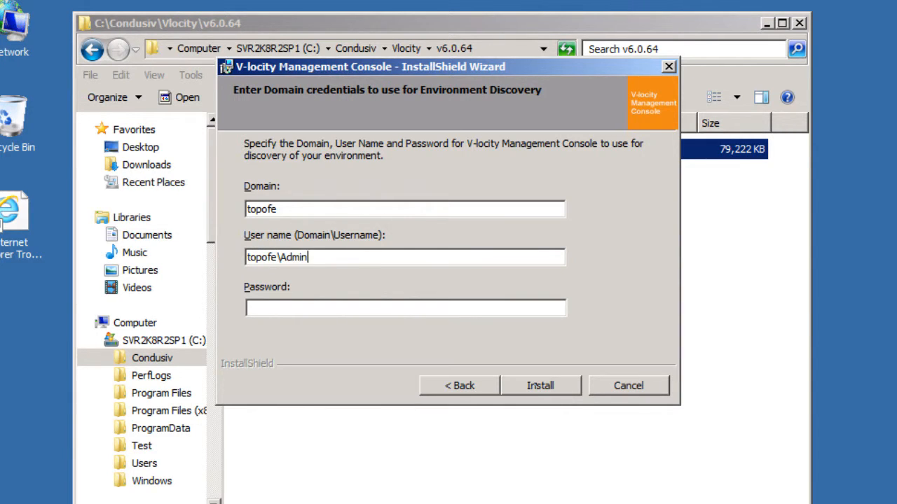
type("istrator")
Step: Enter the domain account's password for environment discovery and complete the console installation
key("Tab")
type("••••••••")
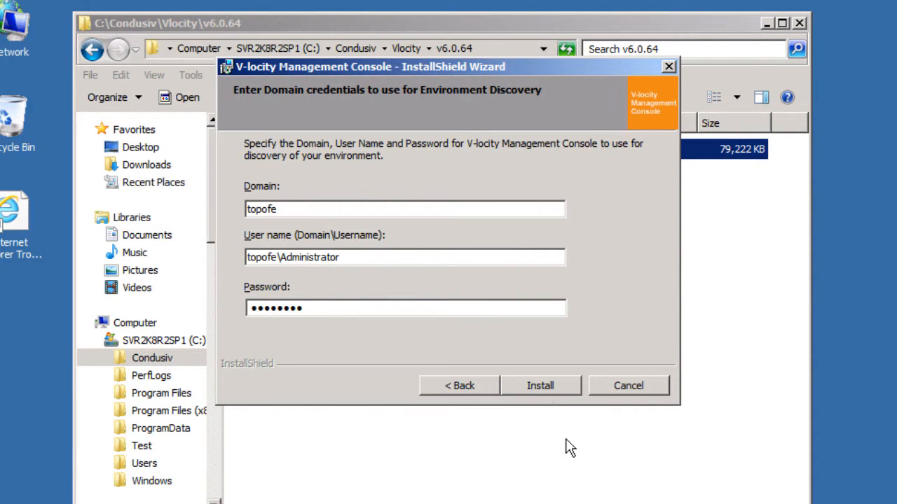
left_click(546, 389)
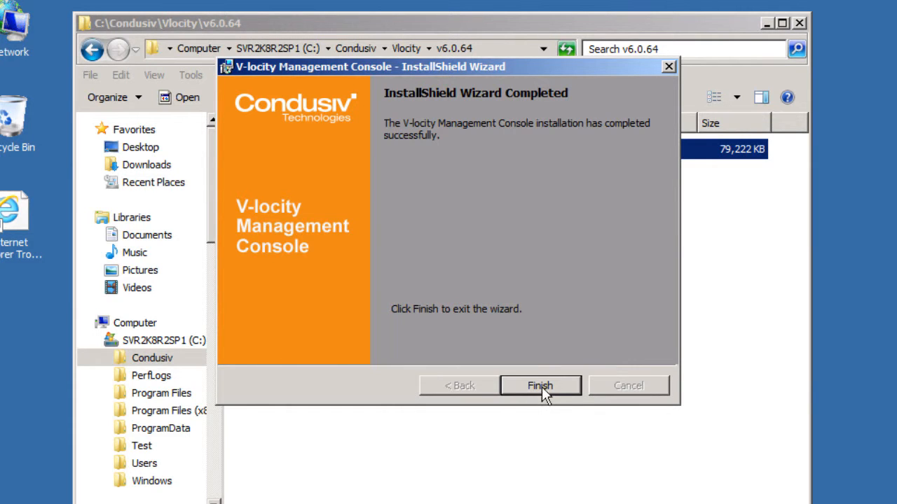
left_click(542, 385)
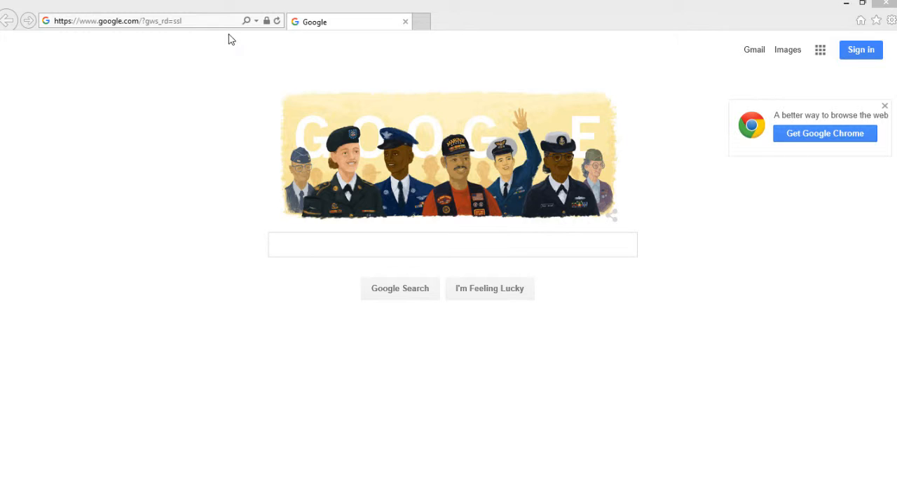
left_click(256, 22)
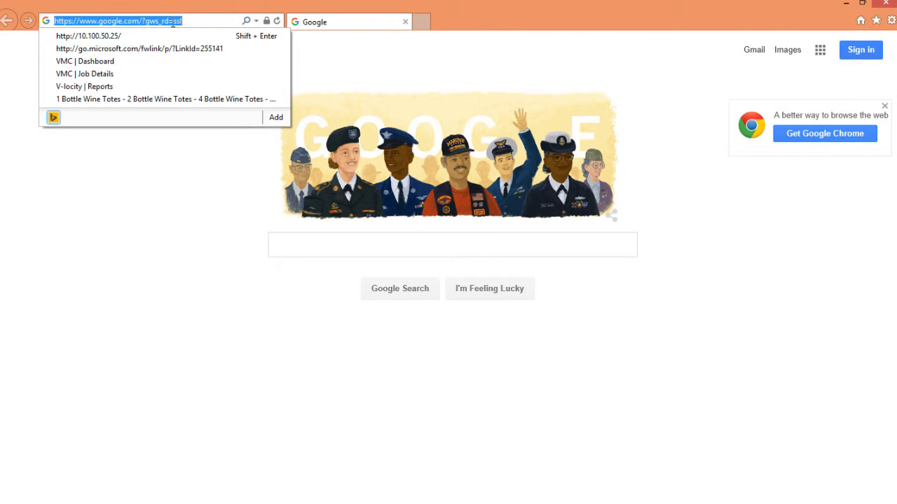
left_click(128, 34)
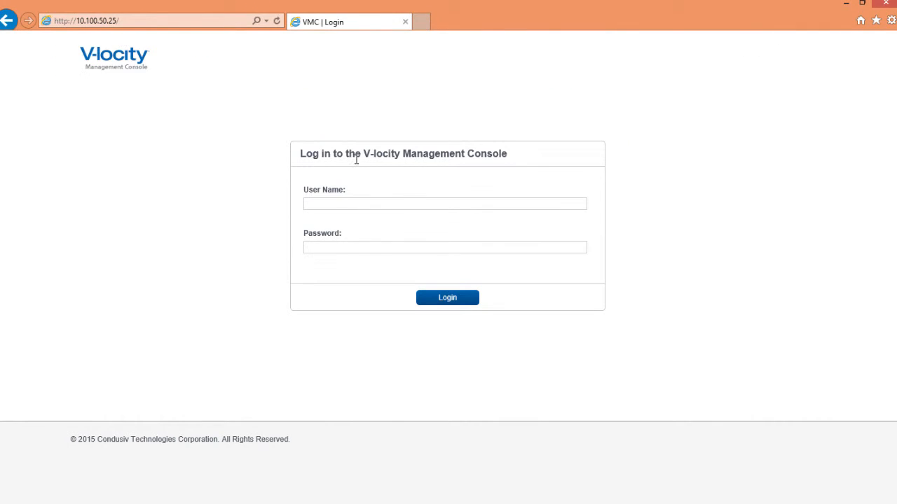
left_click(383, 202)
type("VMCADMIN")
key("Tab")
type("********")
left_click(437, 301)
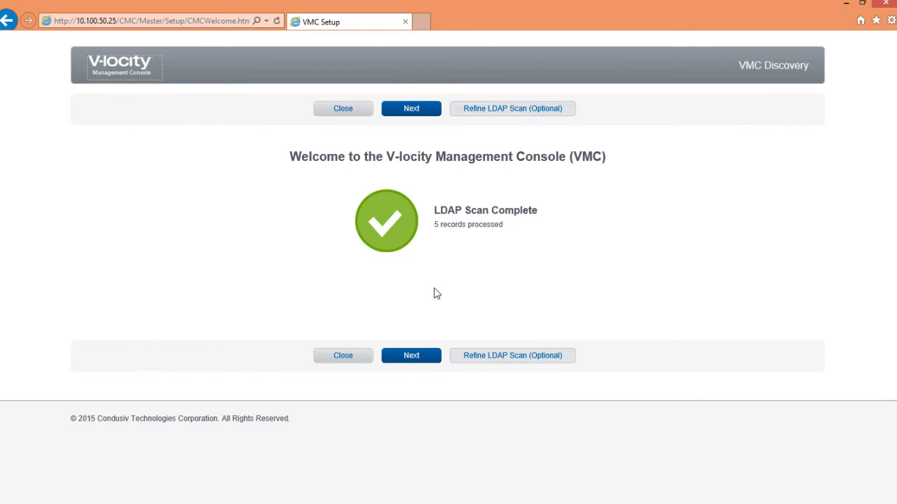
left_click(418, 356)
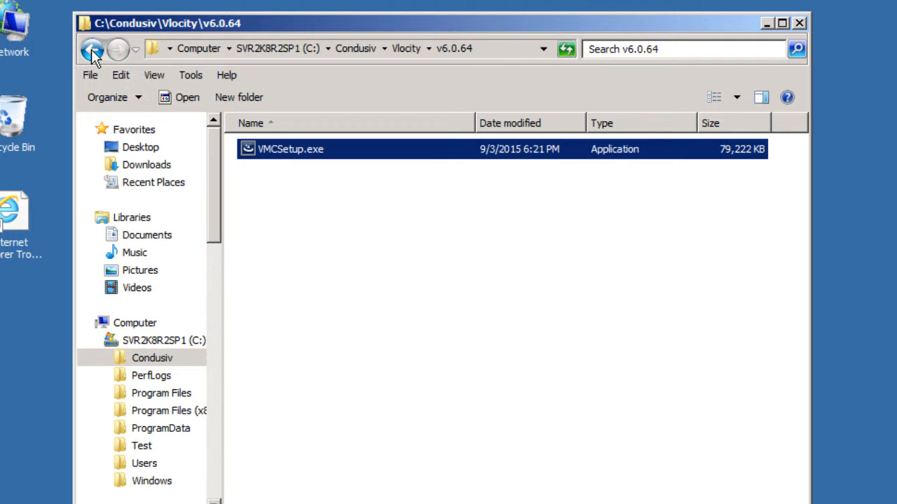
Step: In Windows Explorer, copy the license file N1000000Counts.cml from the C:\Condusiv\Vlocity folder
double_click(246, 148)
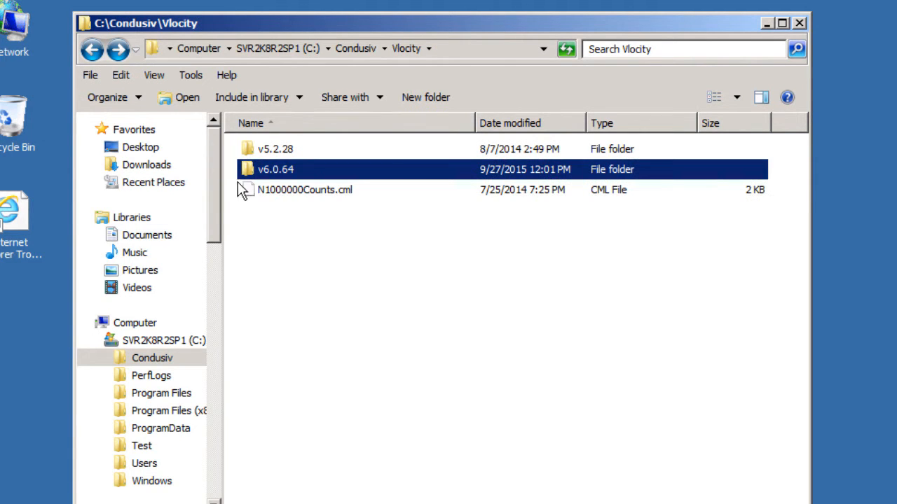
left_click(287, 195)
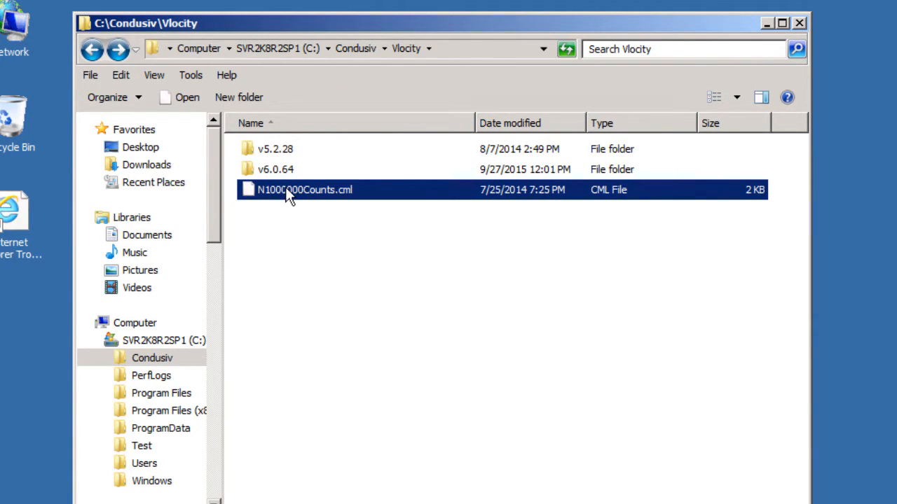
right_click(286, 189)
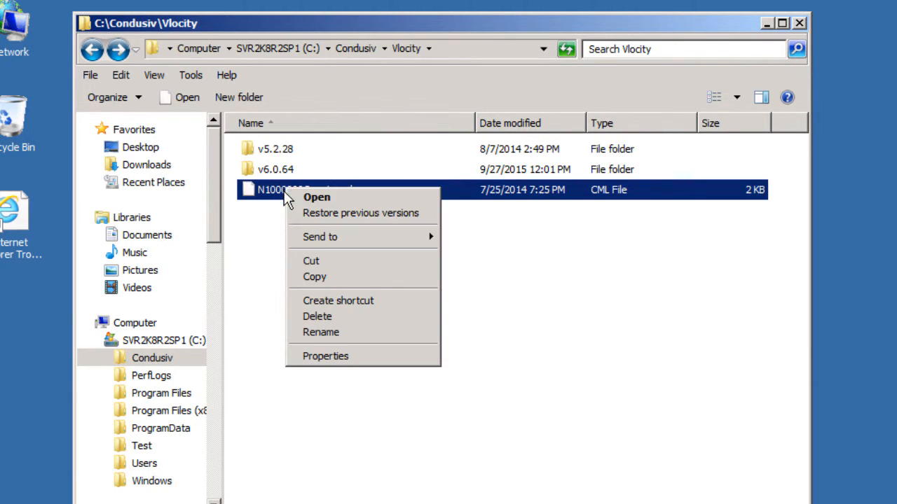
left_click(316, 278)
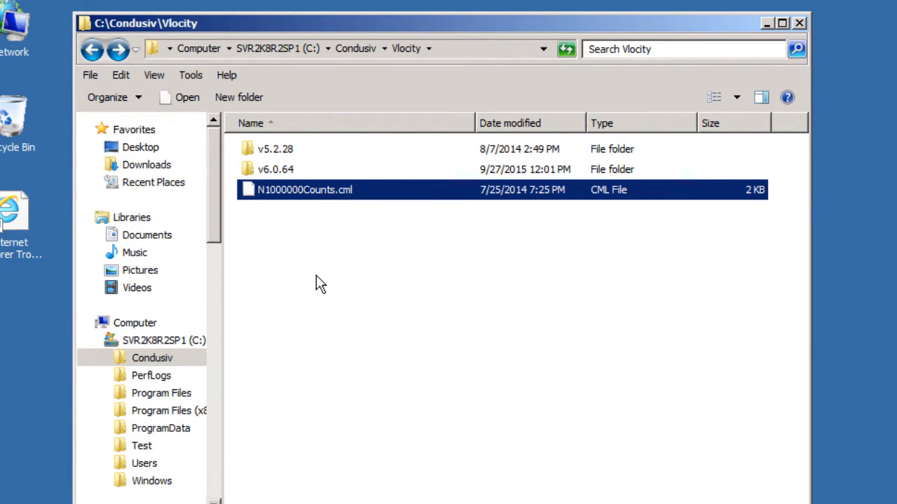
Step: Paste the copied license file into C:\Program Files\Condusiv Technologies\V-locity VMC
left_click(176, 396)
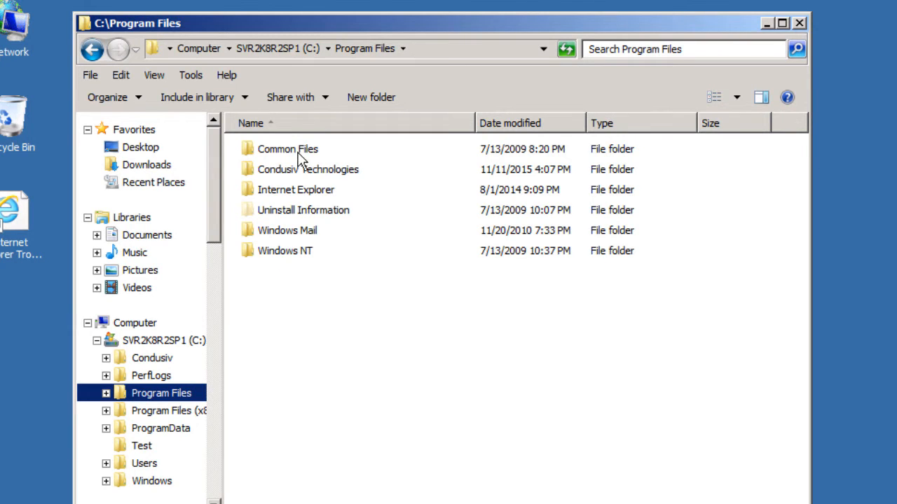
double_click(294, 174)
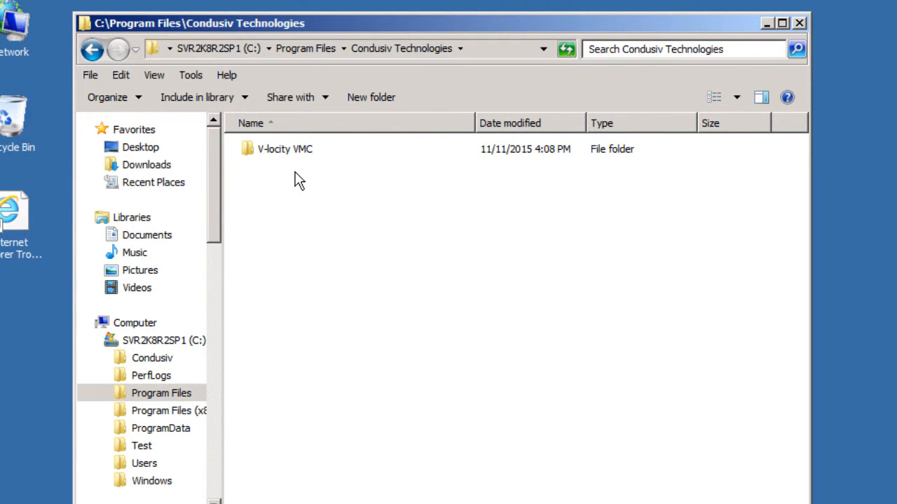
double_click(294, 153)
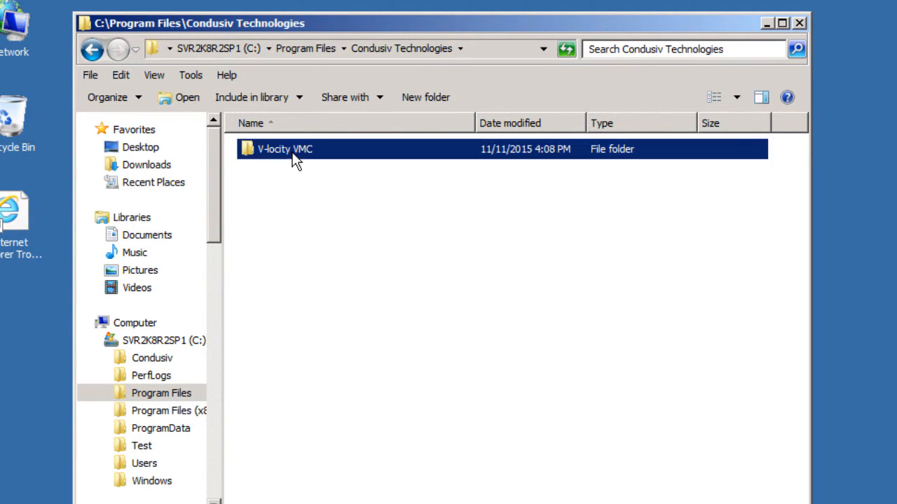
right_click(288, 221)
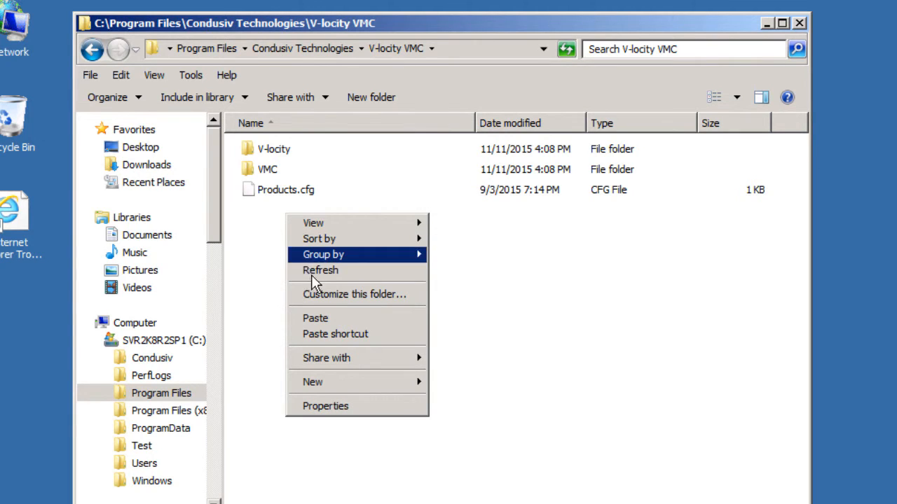
left_click(315, 318)
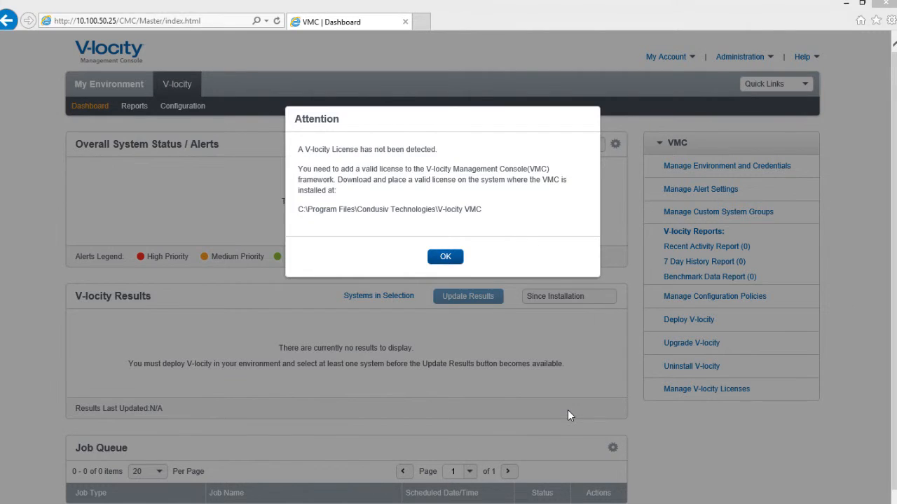
Step: Back in the V-locity Management Console, dismiss the missing-license notice and open the Add / Rename License dialog from license management
left_click(449, 258)
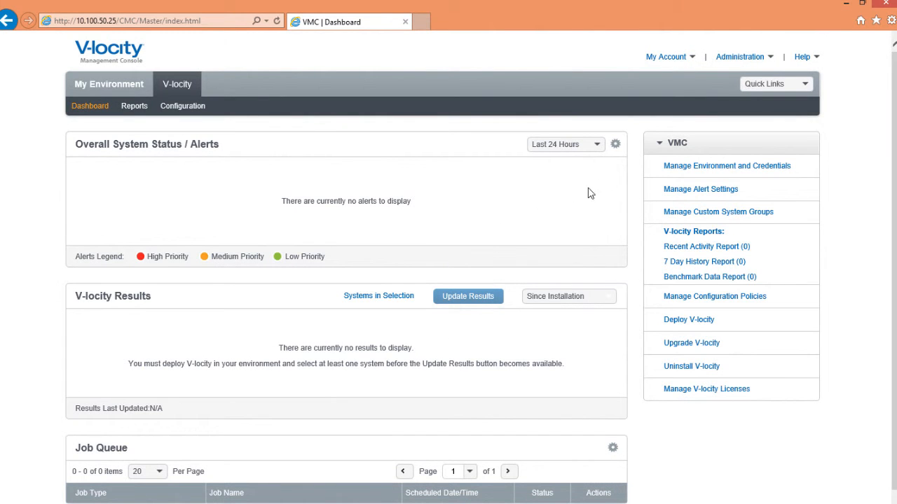
left_click(733, 61)
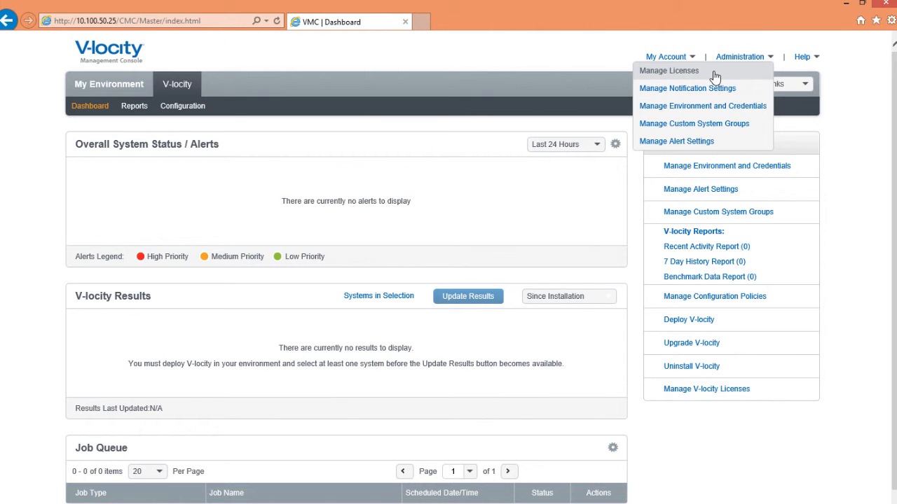
left_click(713, 73)
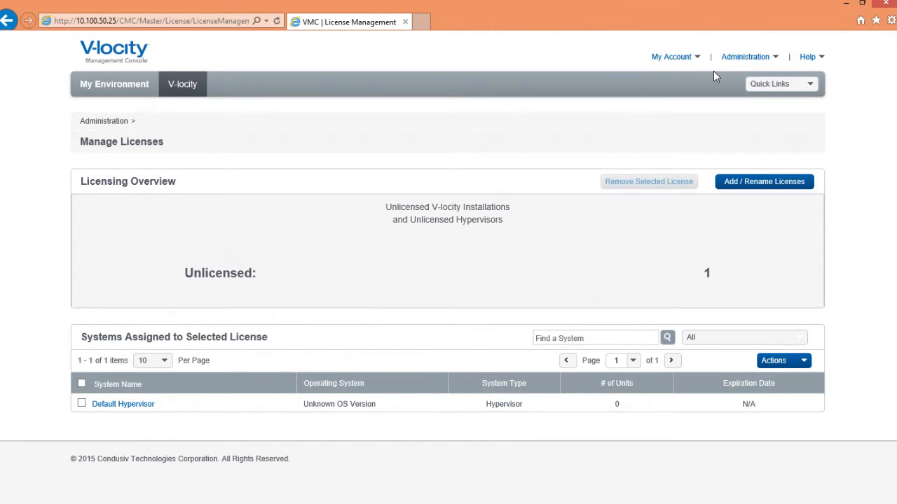
left_click(764, 182)
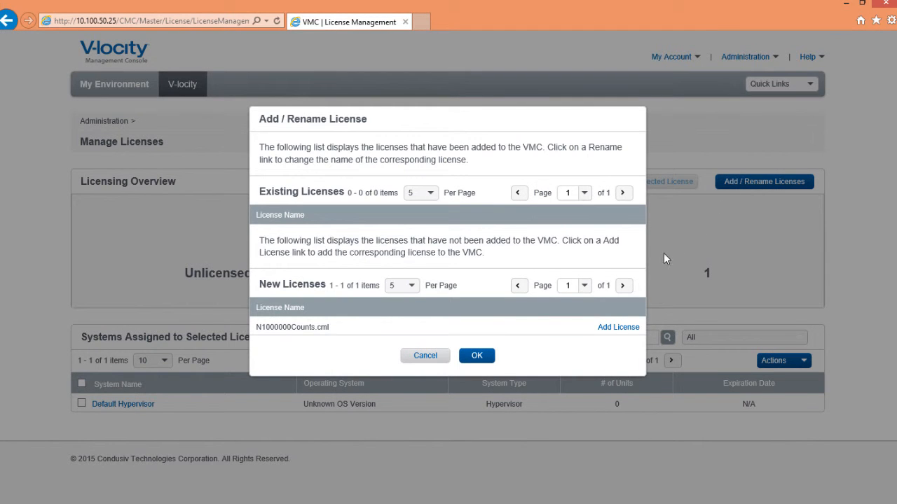
Step: Add the new license N1000000Counts.cml under the name Department 1
left_click(619, 328)
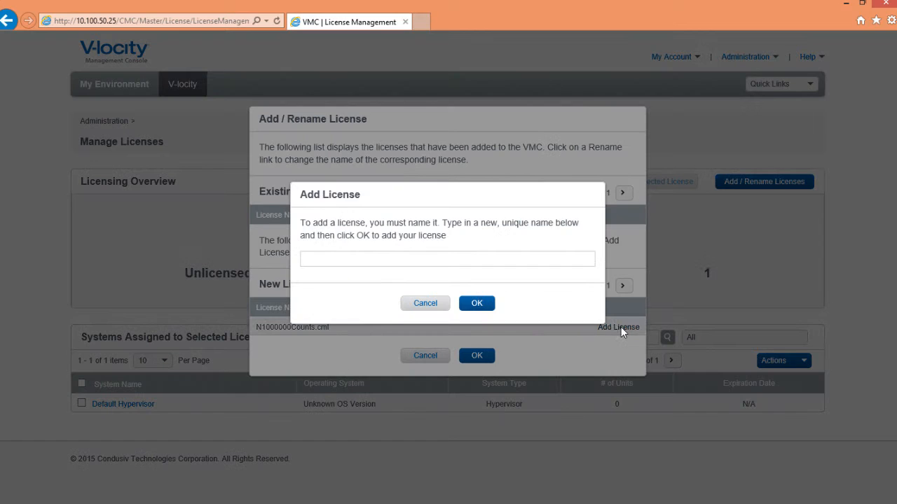
left_click(422, 257)
type("Department 1")
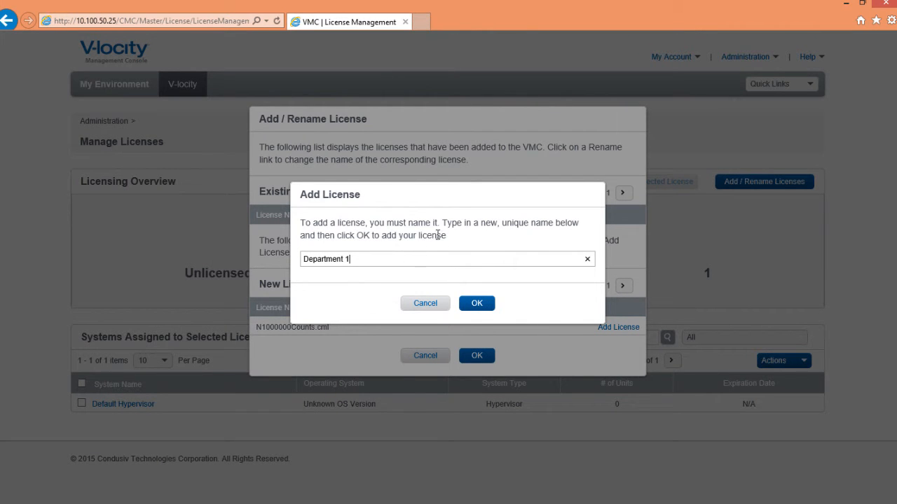
left_click(477, 306)
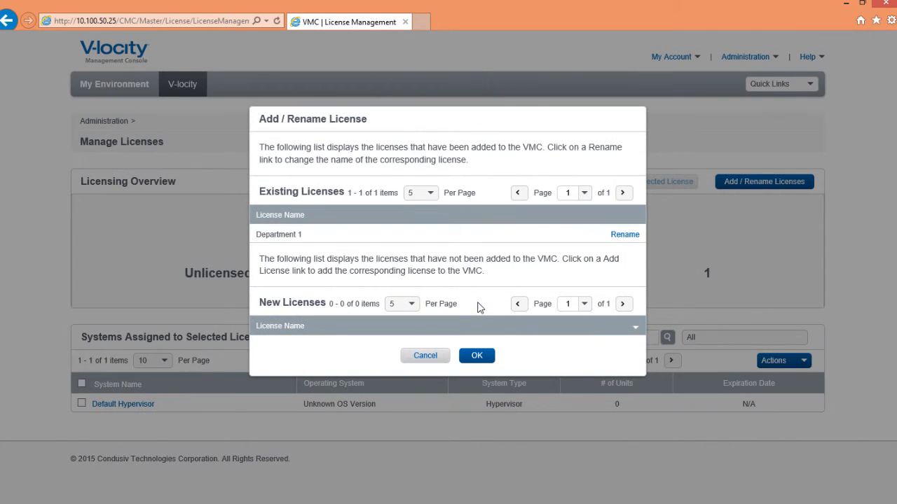
left_click(477, 356)
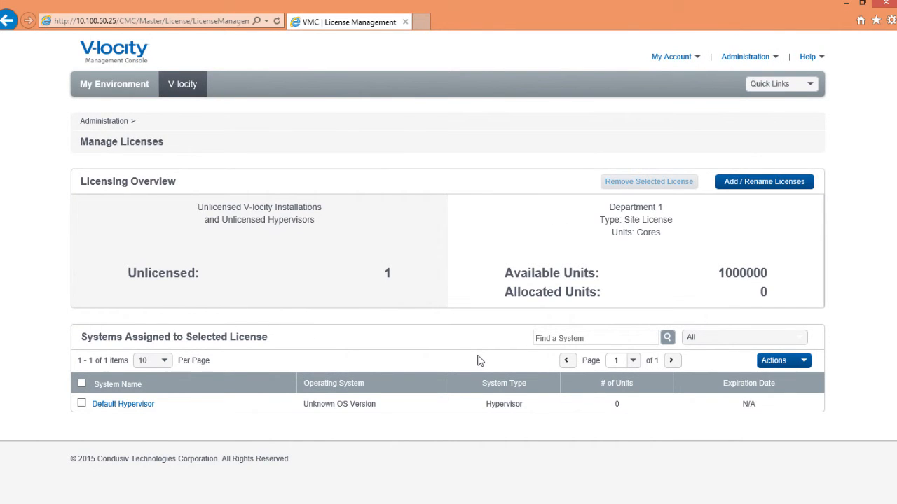